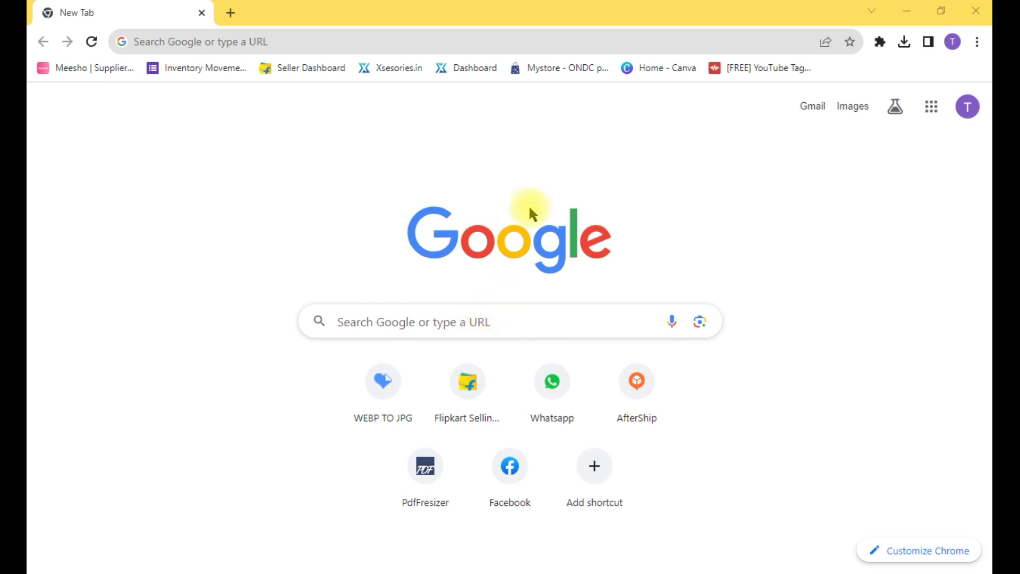
# Go to app.fliki.ai and open the "Ai Voice" audio file from the files list.
pyautogui.click(522, 327)
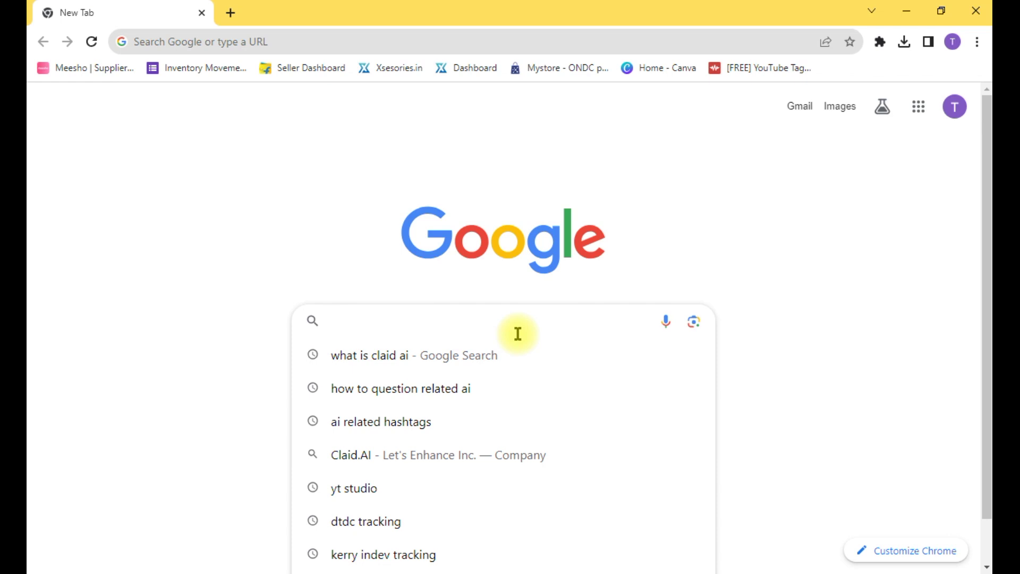
pyautogui.write('app')
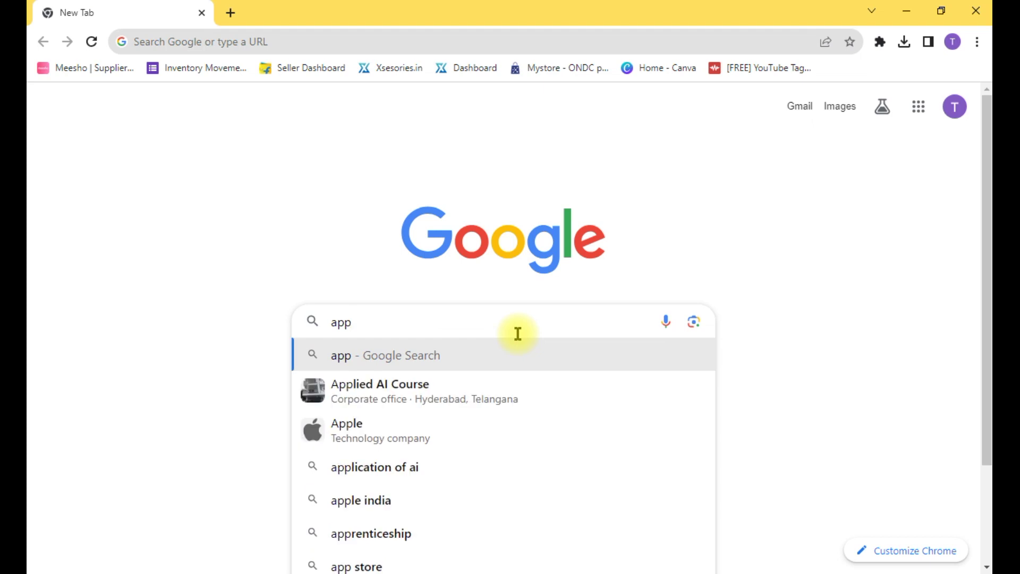
pyautogui.write('.fli')
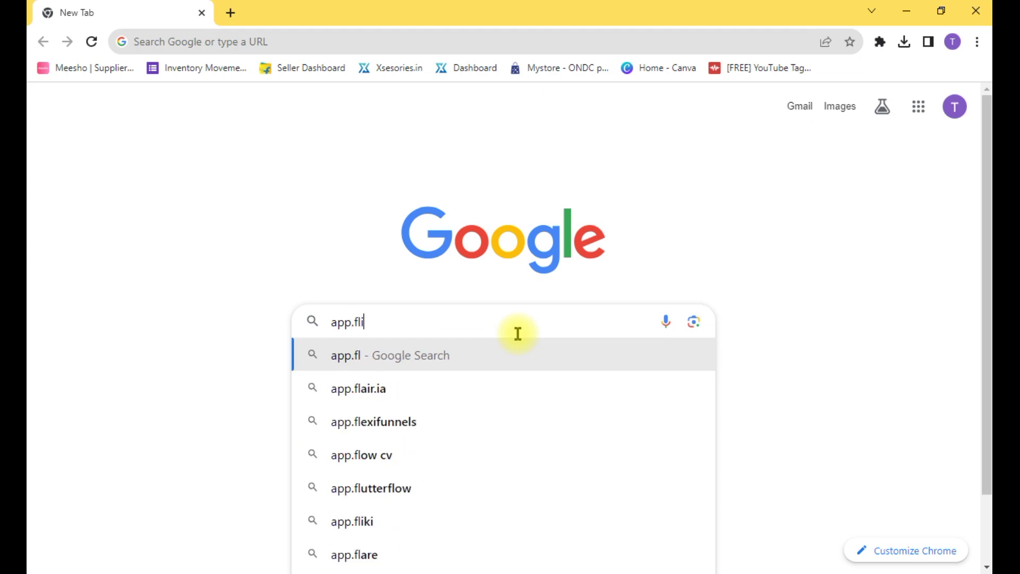
pyautogui.write('ki.')
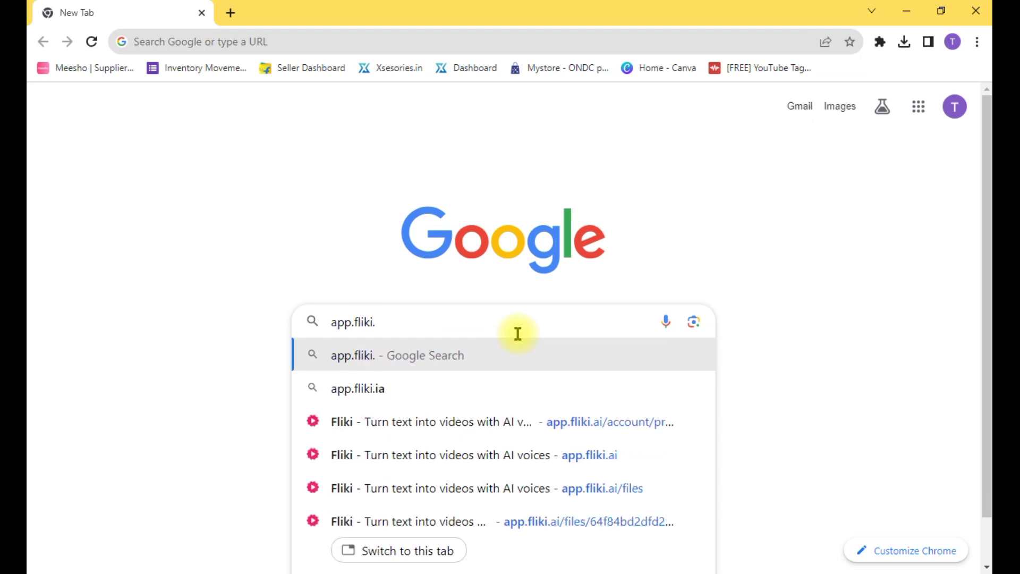
pyautogui.write('ai')
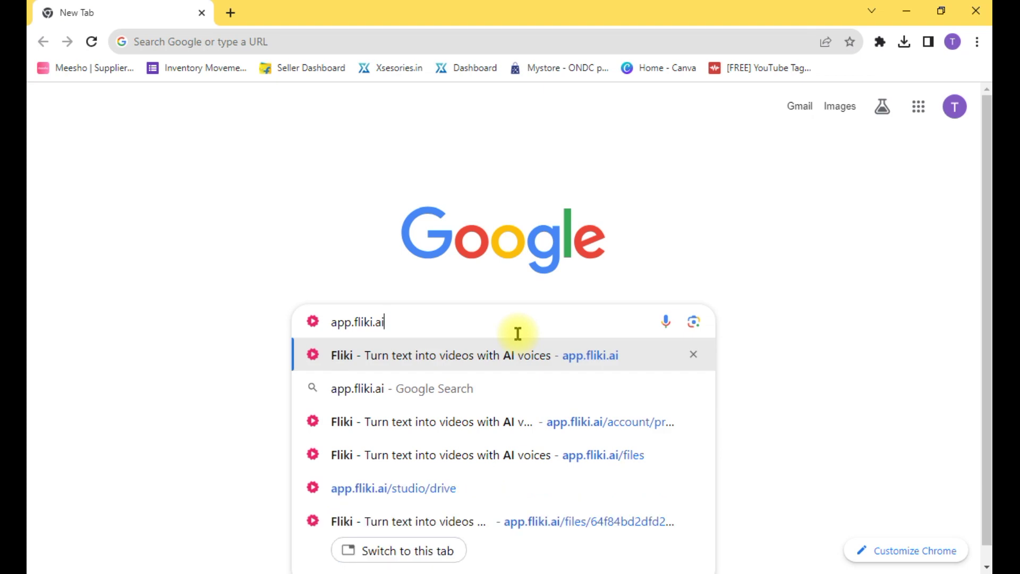
pyautogui.press('Return')
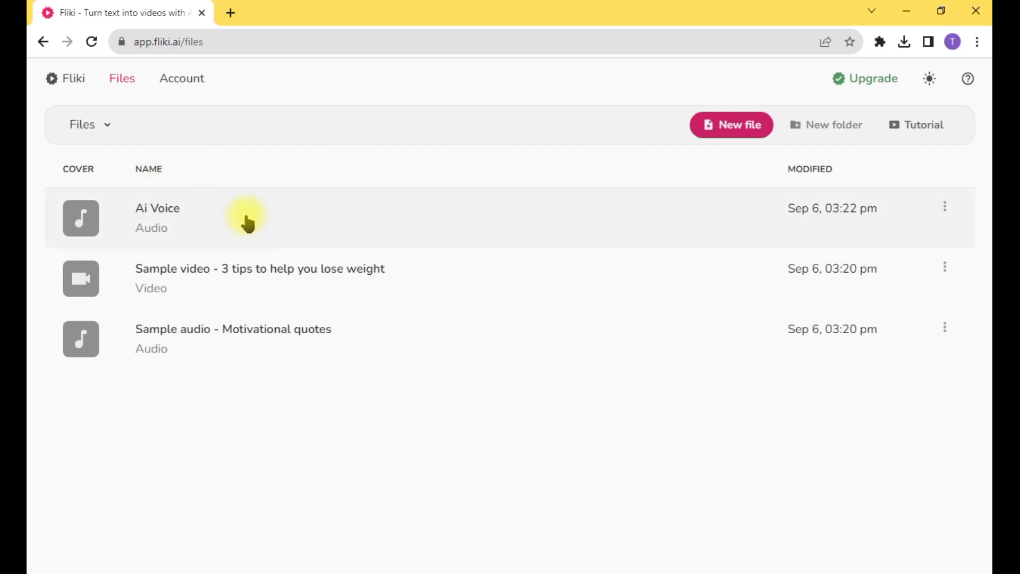
pyautogui.click(198, 222)
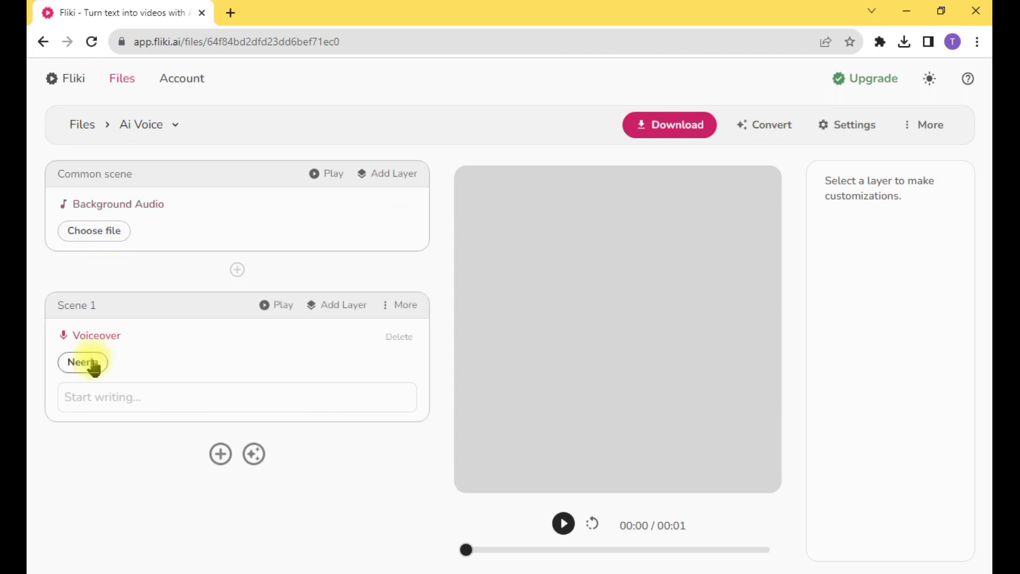
# Enter "hey there,whats upp" as the Scene 1 voiceover text and play the scene.
pyautogui.click(117, 390)
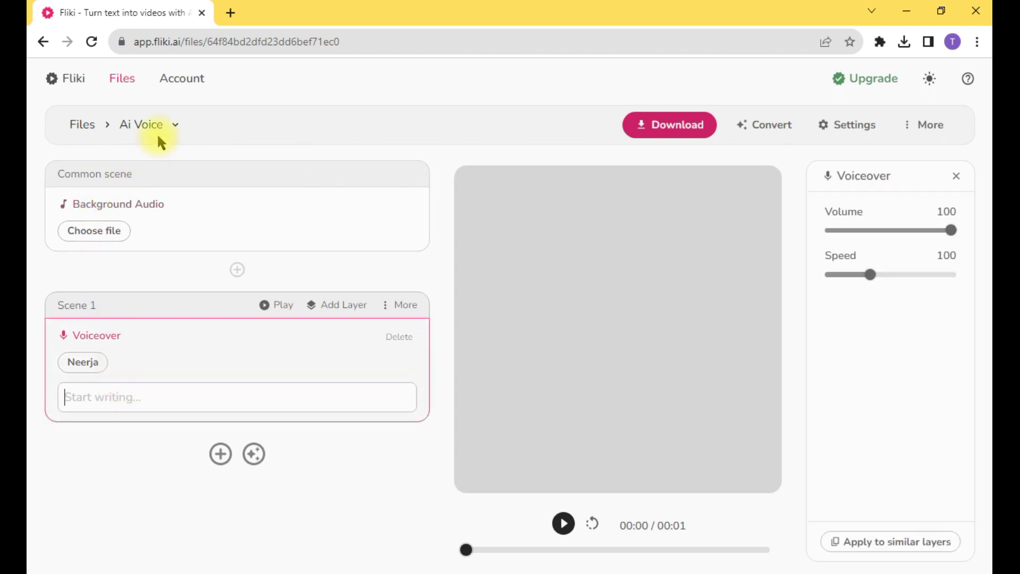
pyautogui.click(165, 397)
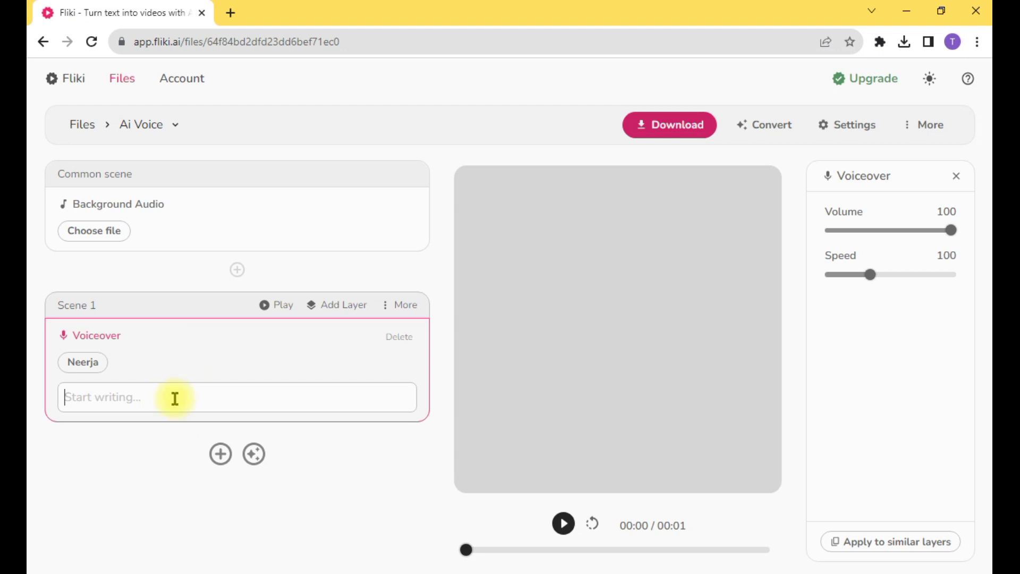
pyautogui.write('hey there.whats upp')
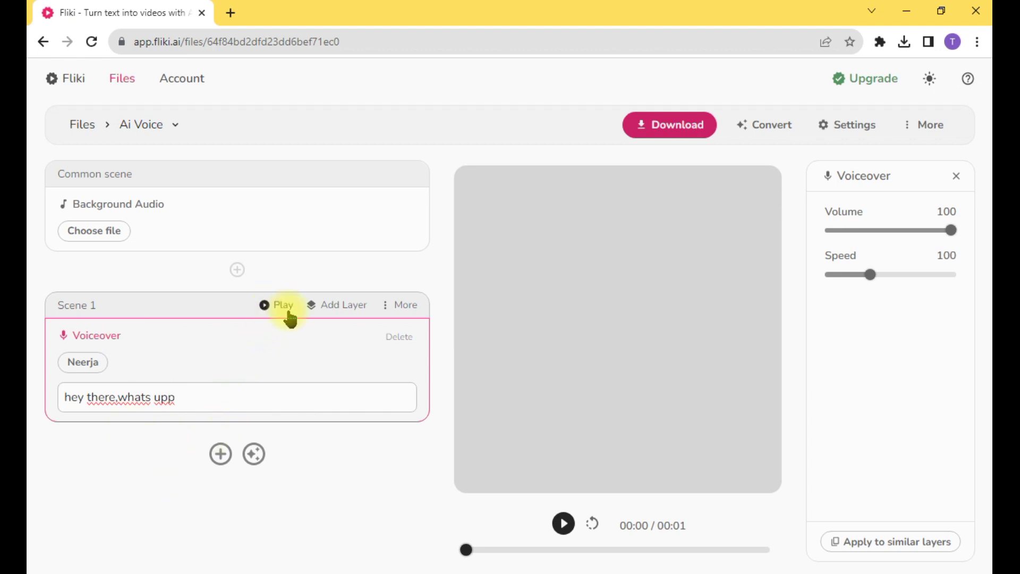
pyautogui.click(267, 308)
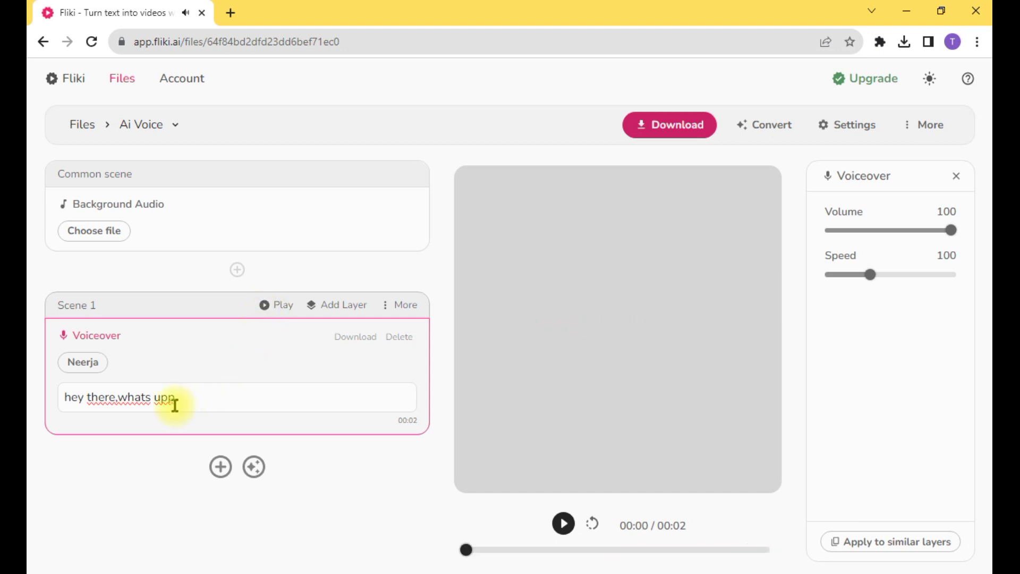
# Change the Scene 1 voiceover text to "hey there,whatsupp" and play the scene again.
pyautogui.press('BackSpace')
pyautogui.click(225, 399)
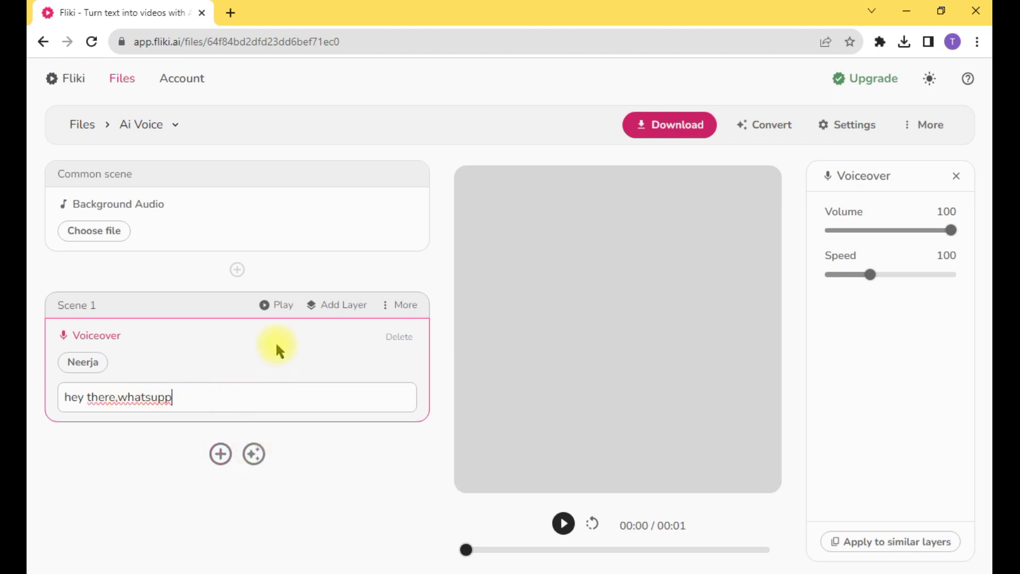
pyautogui.click(276, 307)
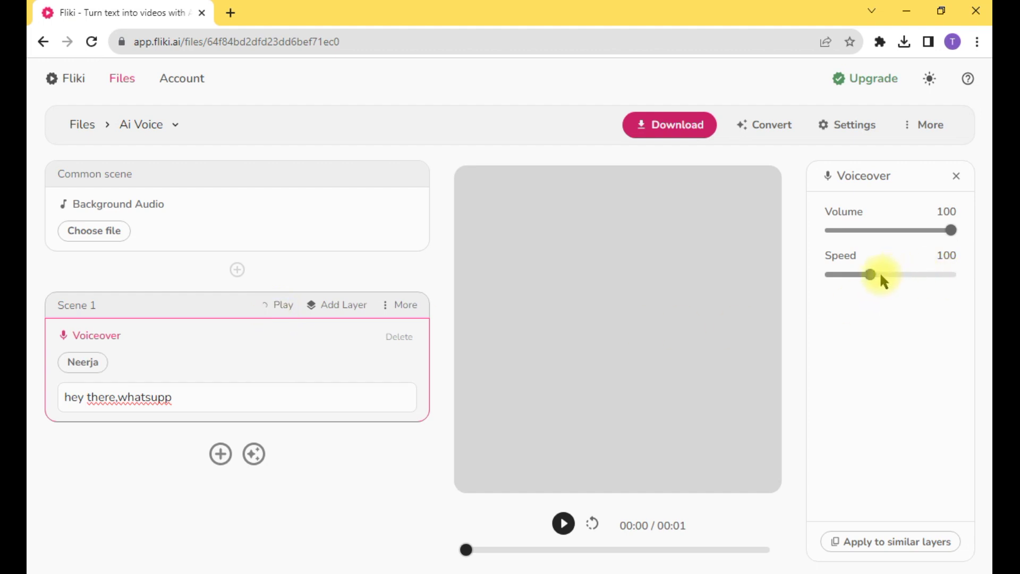
# Replace the Scene 1 voiceover text with "like this video" and play the scene.
pyautogui.click(243, 403)
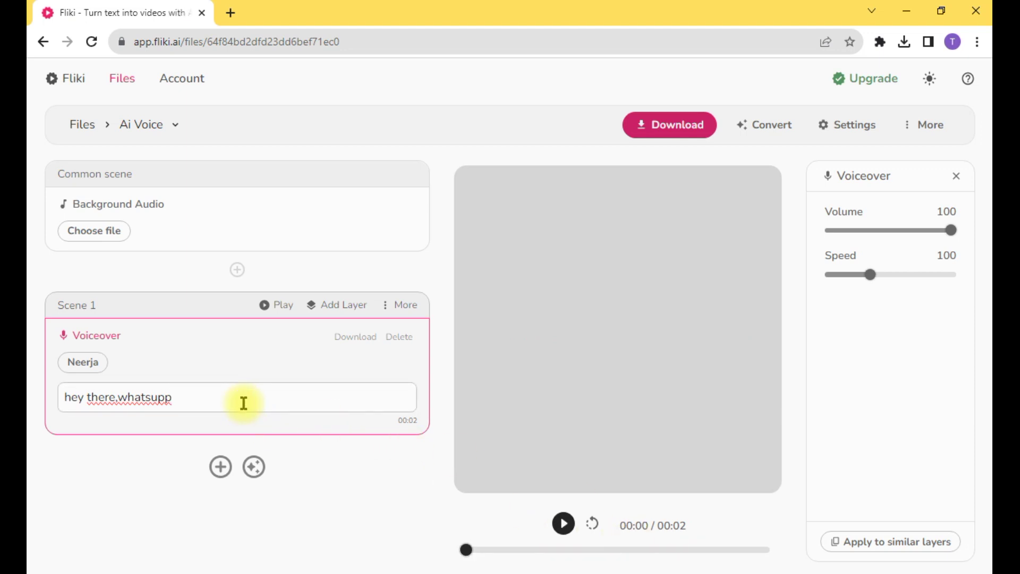
pyautogui.press('BackSpace')
pyautogui.press('BackSpace')
pyautogui.press('BackSpace')
pyautogui.press('BackSpace')
pyautogui.press('BackSpace')
pyautogui.press('BackSpace')
pyautogui.press('BackSpace')
pyautogui.press('BackSpace')
pyautogui.press('BackSpace')
pyautogui.press('BackSpace')
pyautogui.press('BackSpace')
pyautogui.press('BackSpace')
pyautogui.press('BackSpace')
pyautogui.press('BackSpace')
pyautogui.press('BackSpace')
pyautogui.press('BackSpace')
pyautogui.press('BackSpace')
pyautogui.press('BackSpace')
pyautogui.write('like')
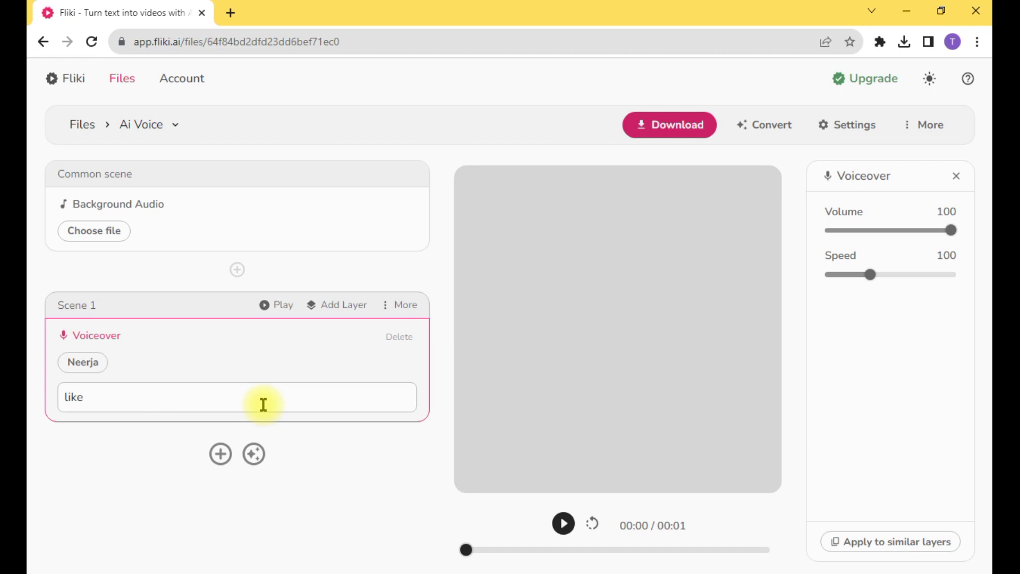
pyautogui.write('this video')
pyautogui.click(278, 307)
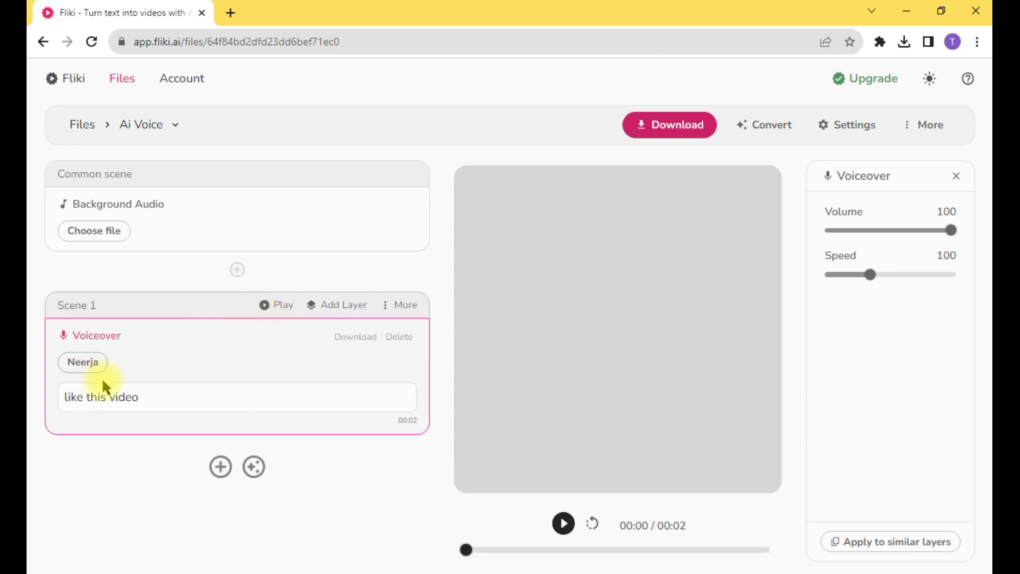
# Delete all of the voiceover text in Scene 1.
pyautogui.click(198, 394)
pyautogui.hotkey('ctrl', 'a')
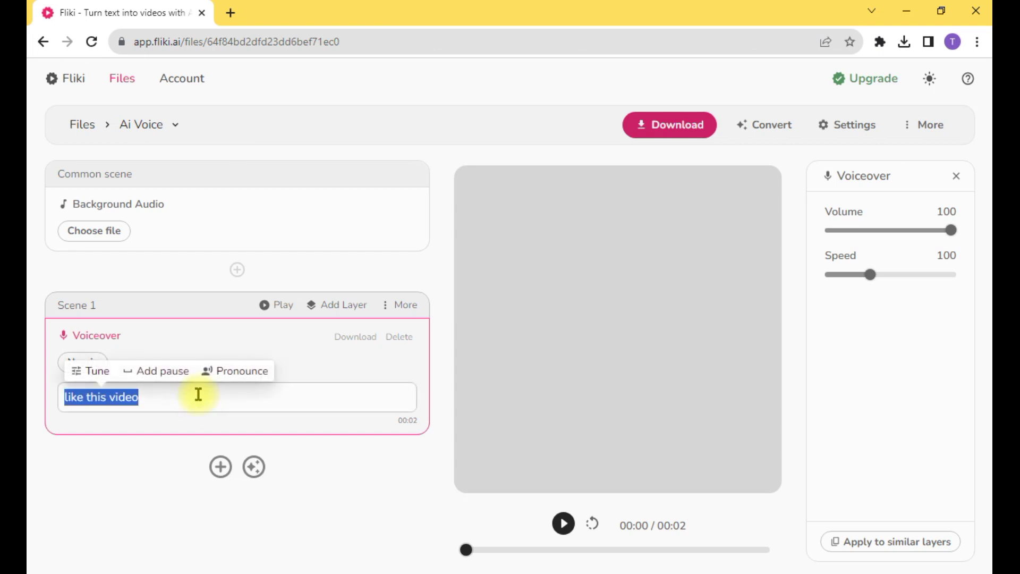
pyautogui.press('BackSpace')
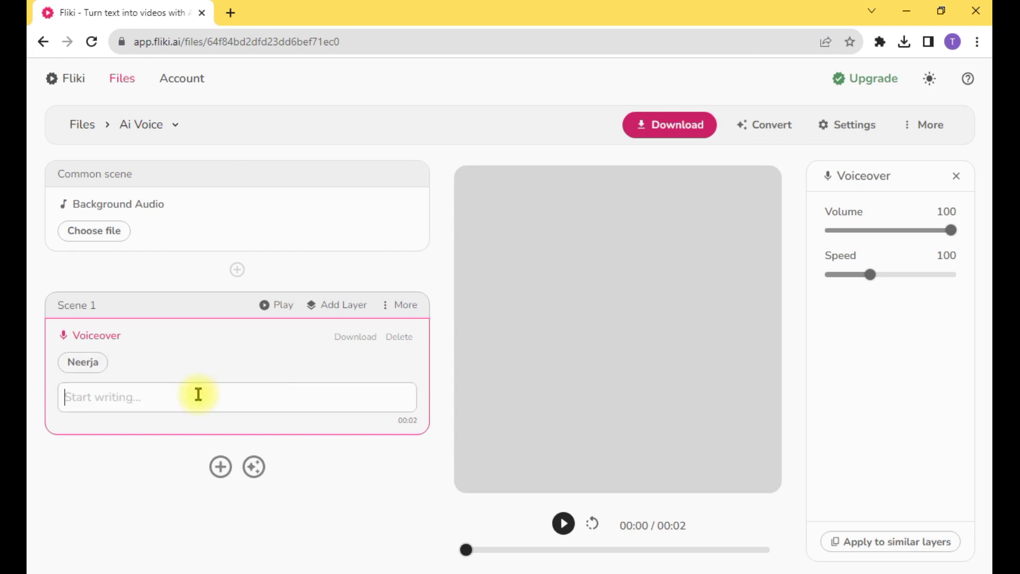
pyautogui.click(205, 441)
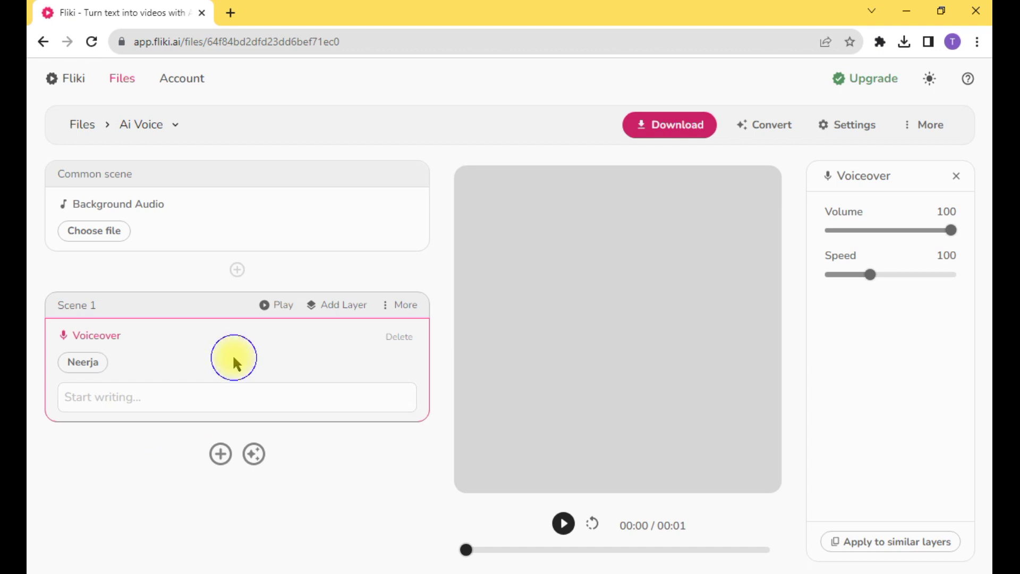
# Open the voice selection for the Scene 1 voiceover and preview the standard voice Prabhat.
pyautogui.click(83, 361)
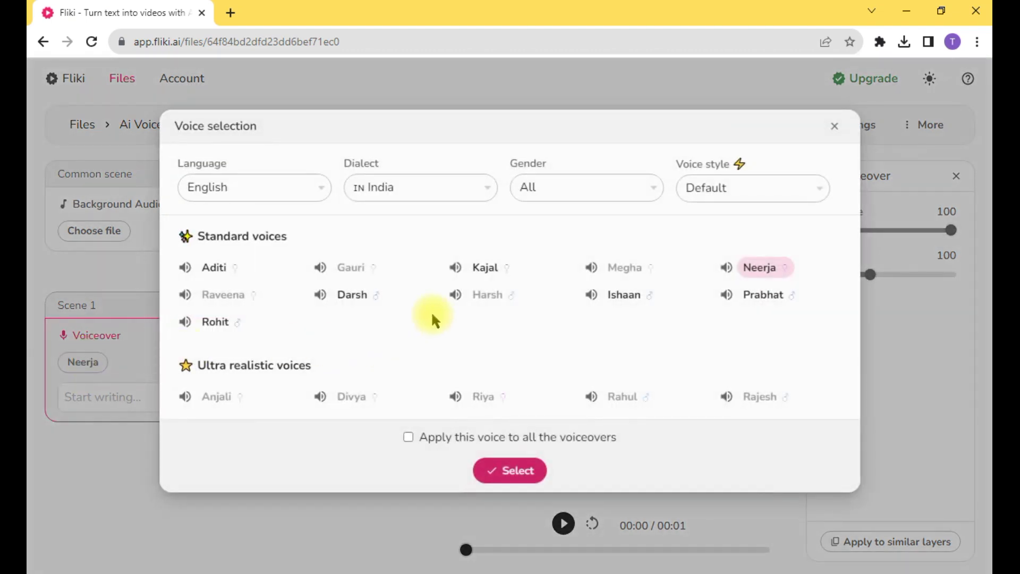
pyautogui.click(730, 293)
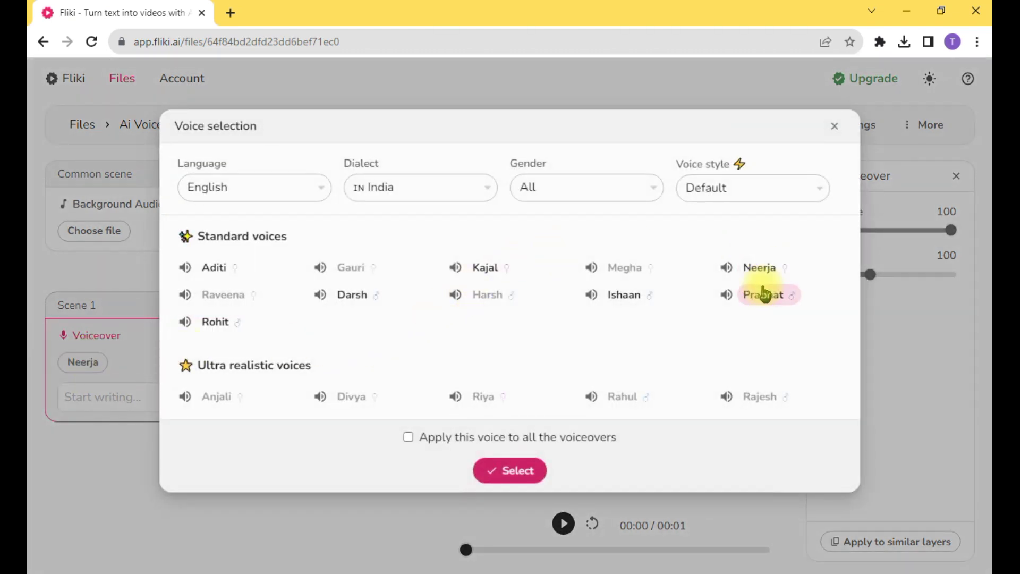
pyautogui.click(728, 295)
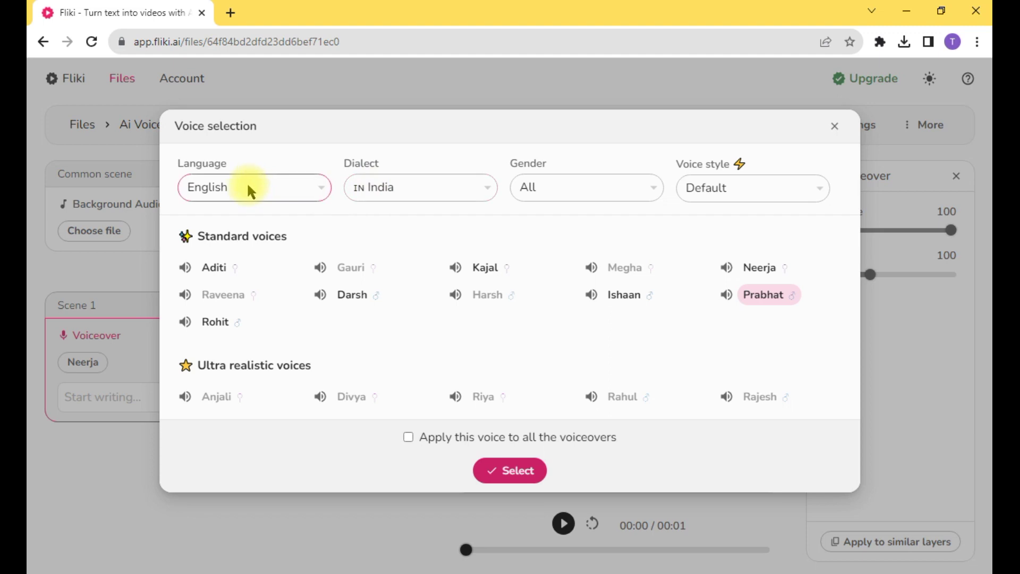
# Look through the dialect, gender and voice style options available for the English voices.
pyautogui.click(409, 187)
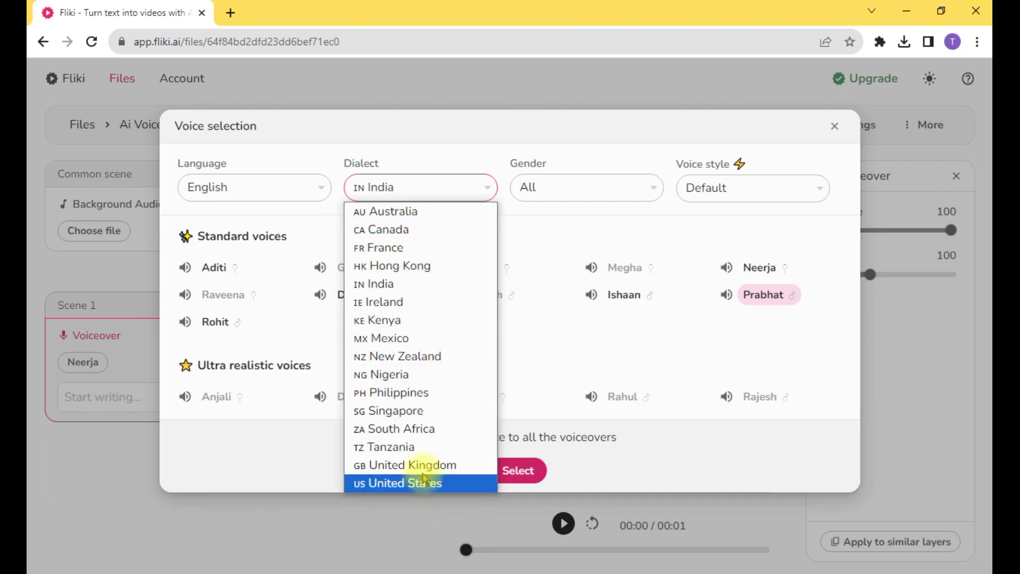
pyautogui.click(569, 168)
pyautogui.click(573, 183)
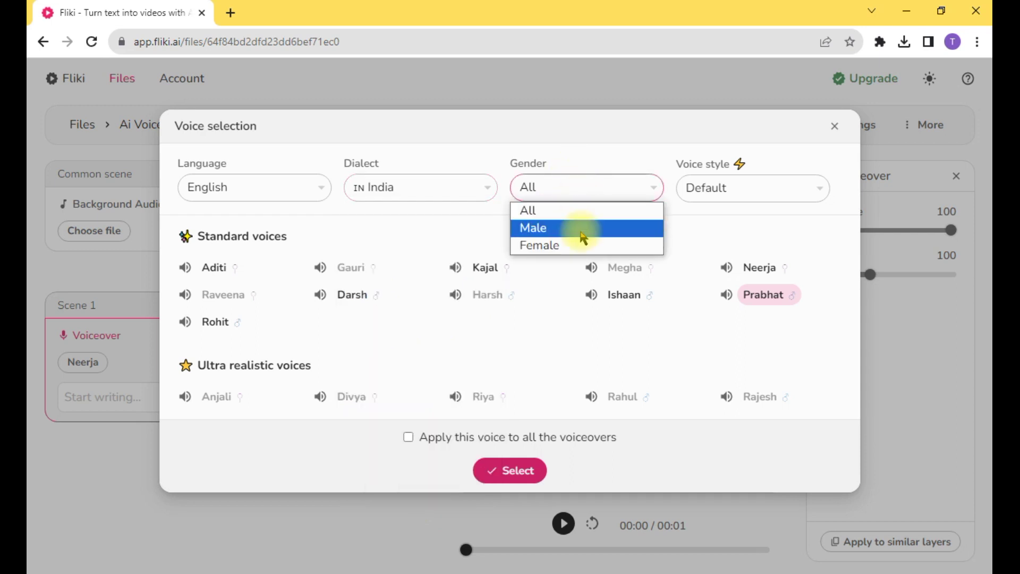
pyautogui.click(693, 189)
pyautogui.click(693, 186)
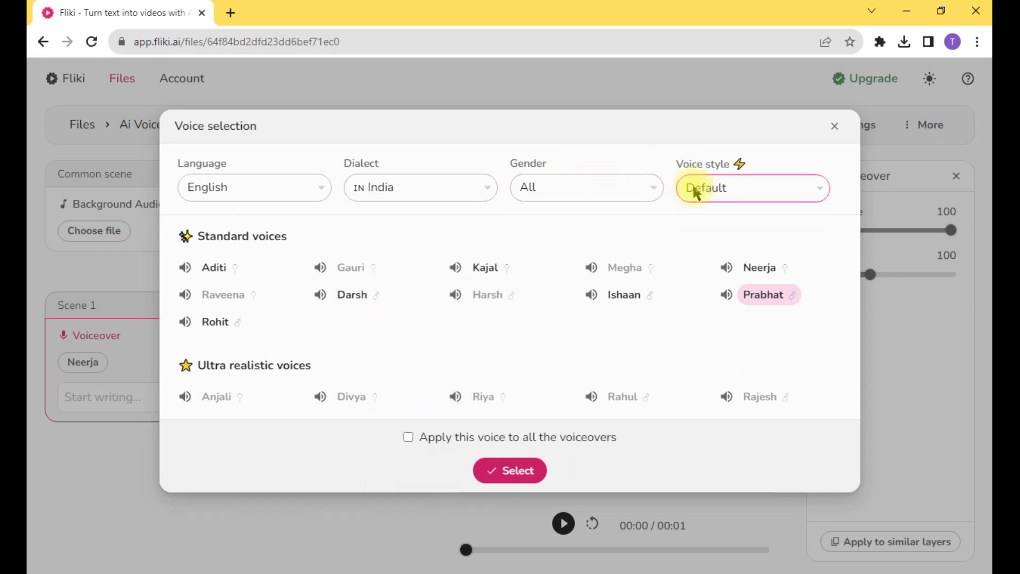
# Browse the available voice languages and set the language to Hindi.
pyautogui.click(221, 189)
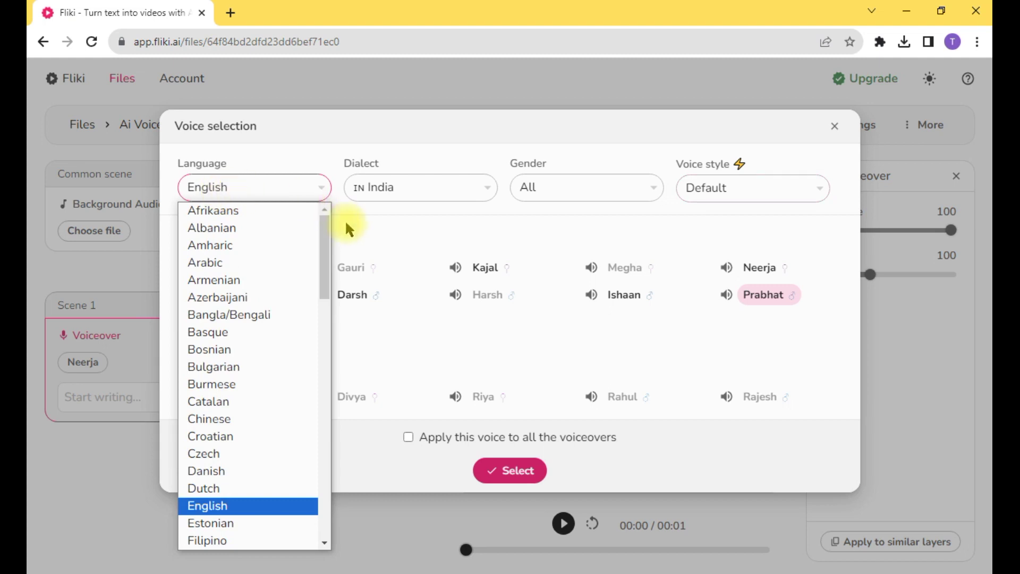
pyautogui.scroll(-6, 286, 393)
pyautogui.scroll(3, 261, 401)
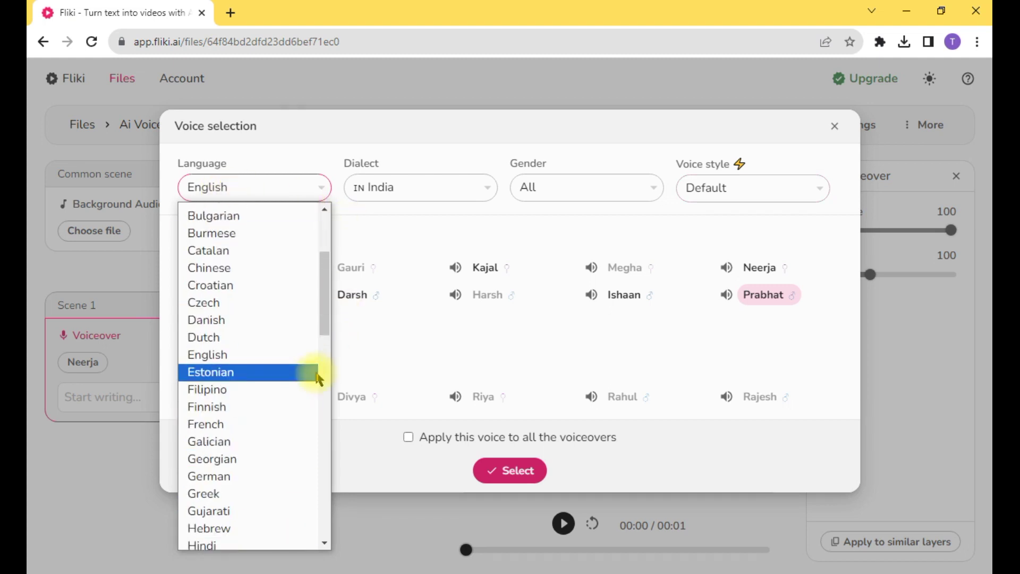
pyautogui.scroll(-6, 314, 368)
pyautogui.scroll(3, 315, 368)
pyautogui.scroll(-5, 315, 368)
pyautogui.scroll(-5, 291, 365)
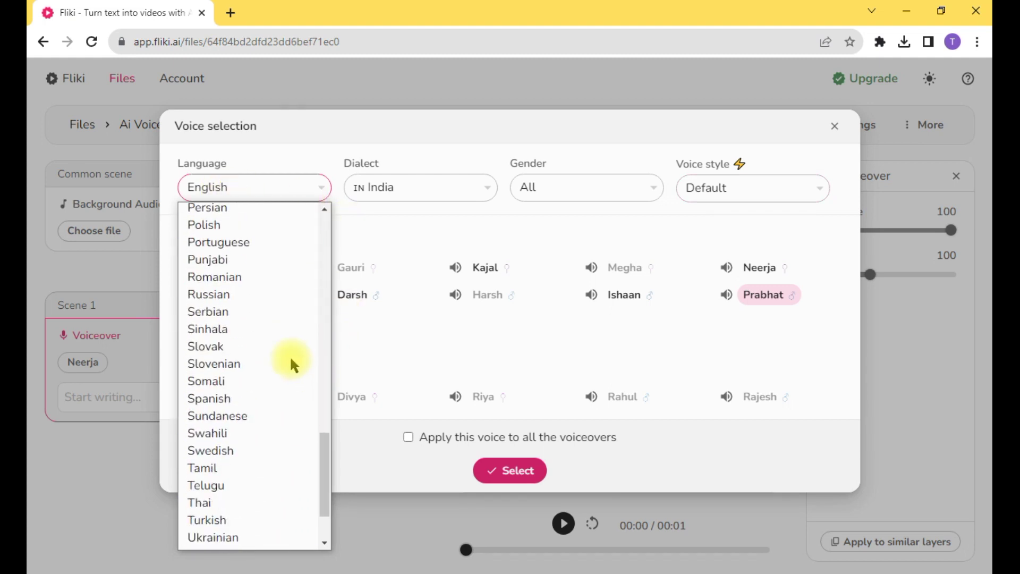
pyautogui.scroll(3, 218, 280)
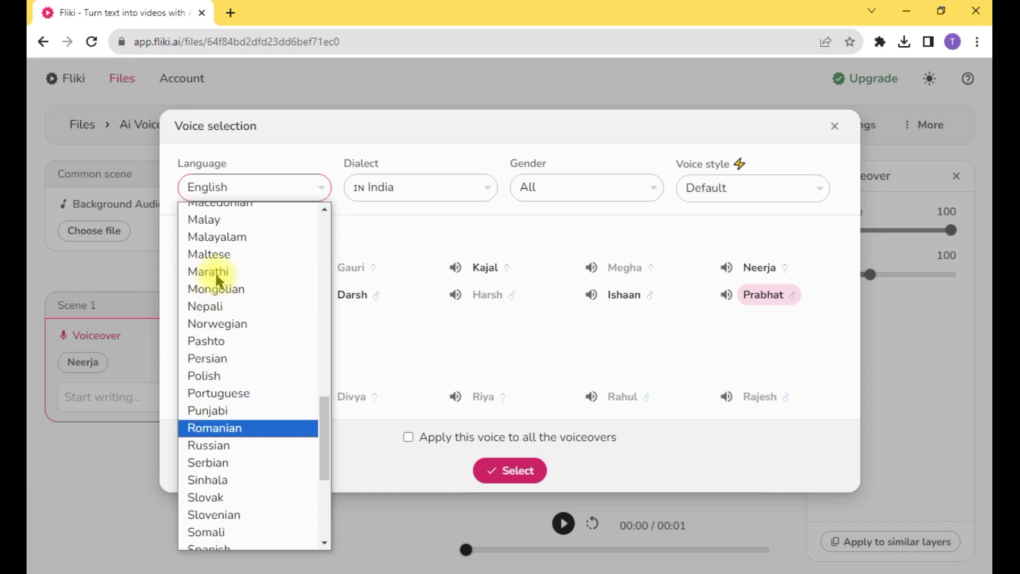
pyautogui.scroll(5, 218, 280)
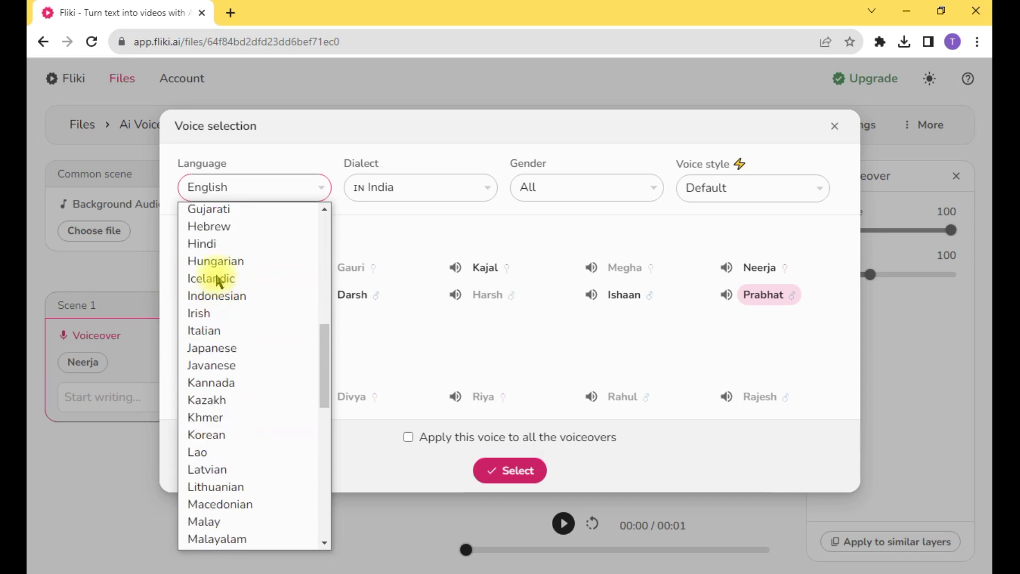
pyautogui.click(222, 244)
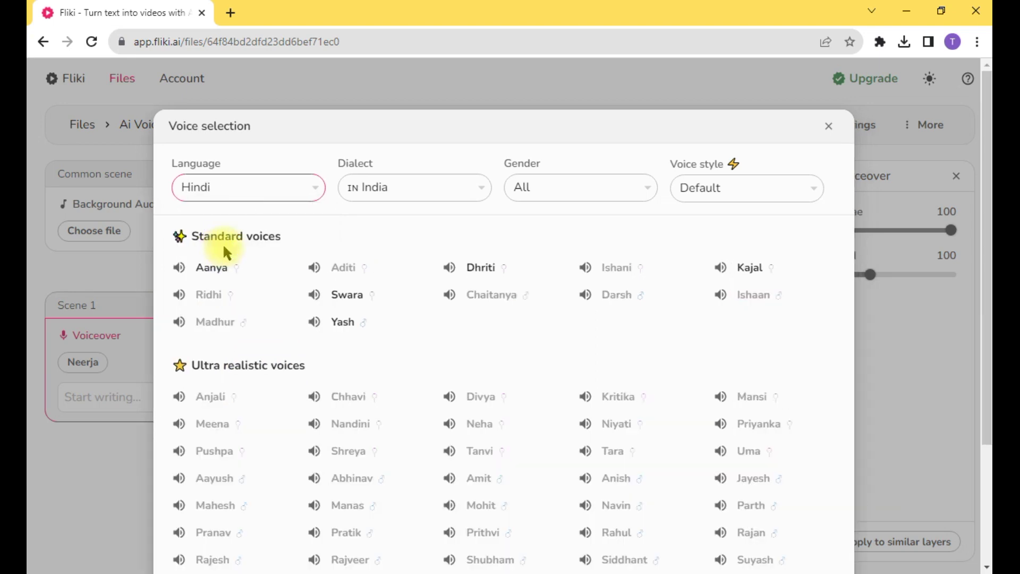
# Preview the Hindi standard voices Aanya and Dhriti, and close the voice selection without applying a voice.
pyautogui.click(179, 267)
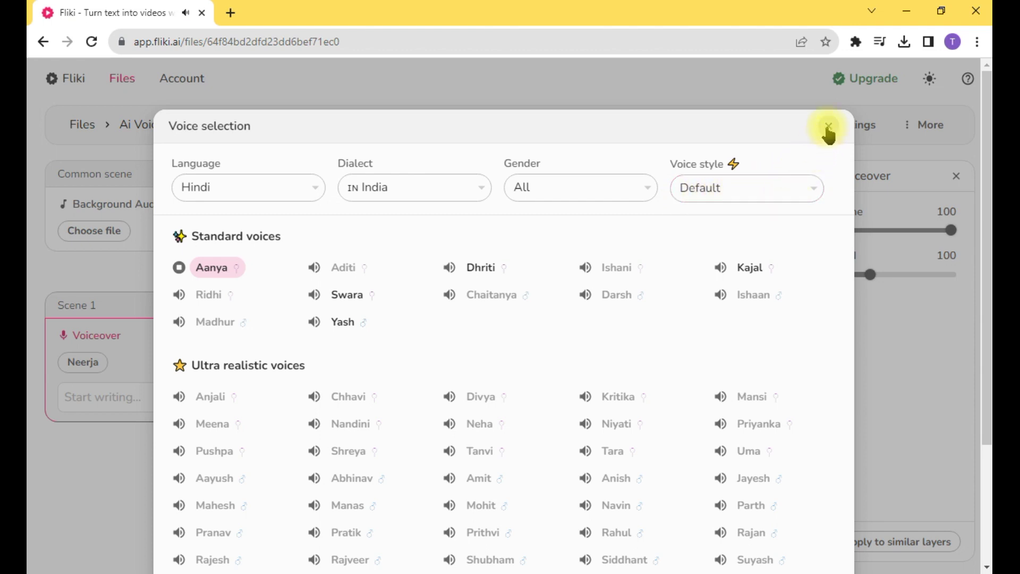
pyautogui.click(449, 267)
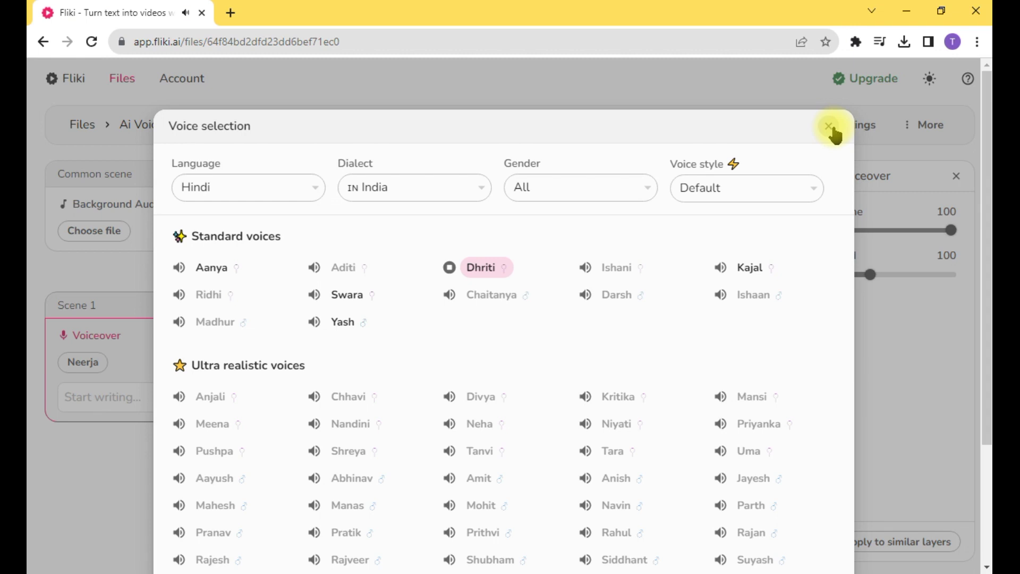
pyautogui.click(830, 128)
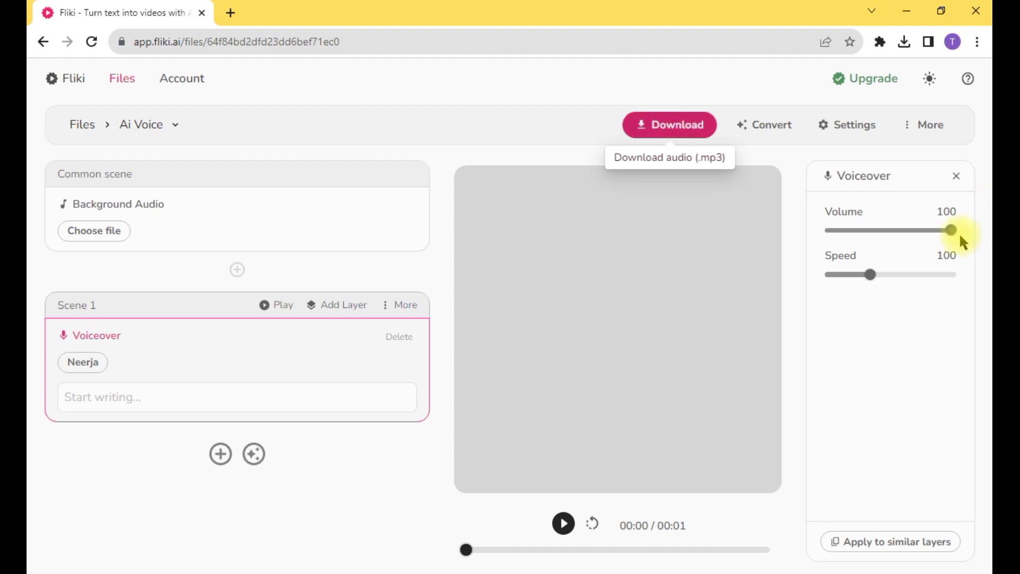
# Set the Scene 1 voiceover's volume to 100 and its speed to 120.
pyautogui.moveTo(952, 231)
pyautogui.mouseDown()
pyautogui.moveTo(933, 230)
pyautogui.moveTo(956, 230)
pyautogui.mouseUp()
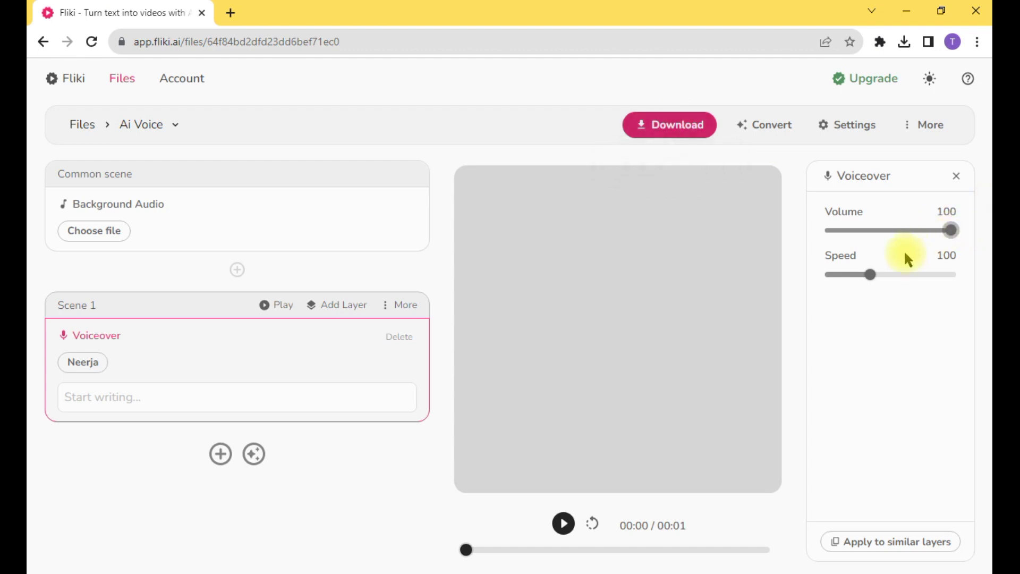
pyautogui.moveTo(872, 276)
pyautogui.mouseDown()
pyautogui.moveTo(902, 268)
pyautogui.moveTo(888, 268)
pyautogui.mouseUp()
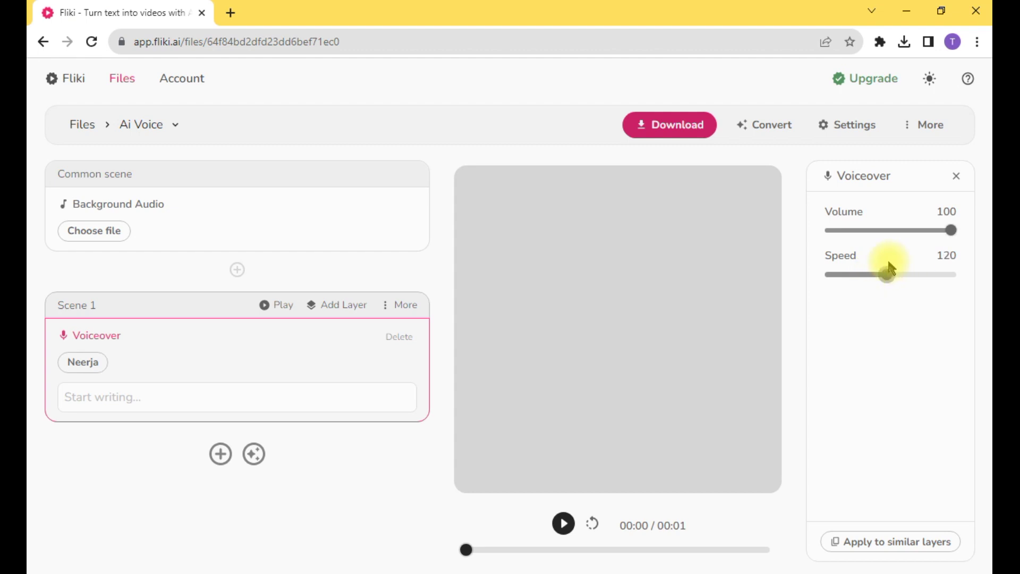